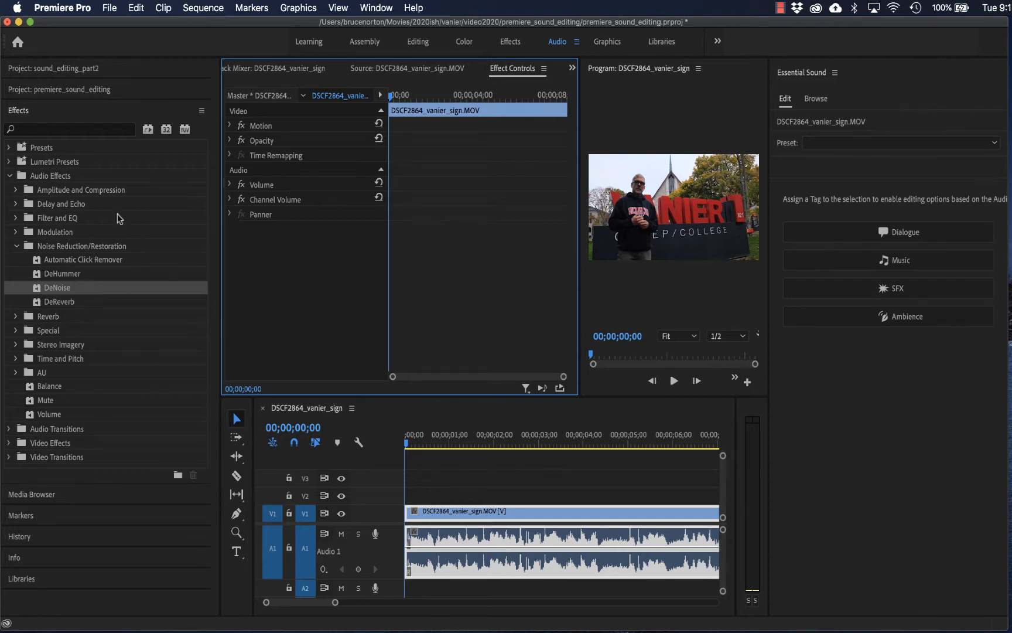
# - Apply the DeNoise effect from the Noise Reduction/Restoration audio effects to the DSCF2864_vanier_sign.MOV clip's audio
pyautogui.click(18, 246)
pyautogui.click(53, 117)
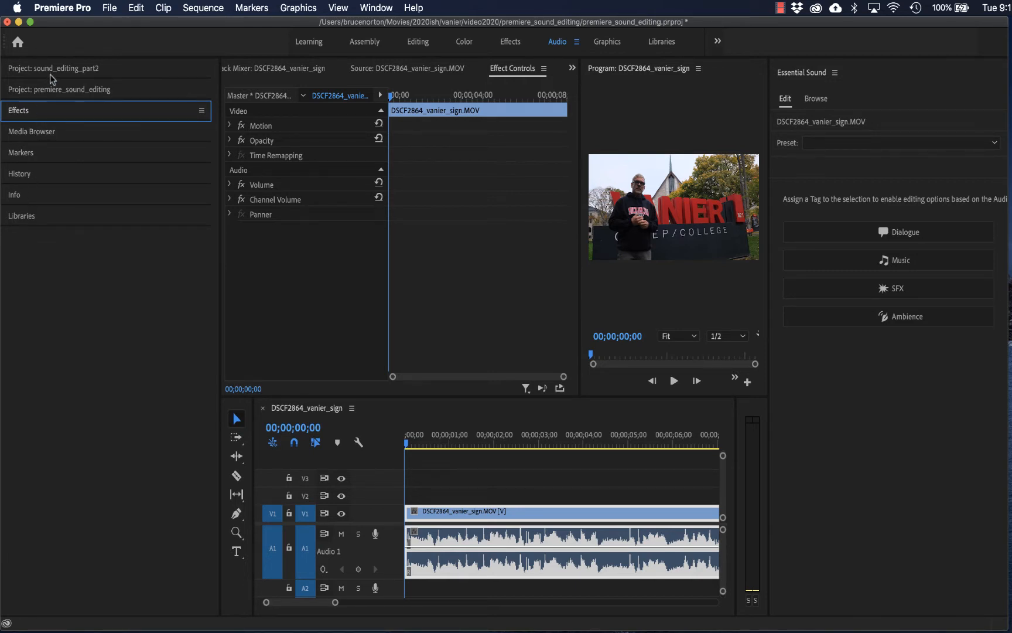
pyautogui.click(76, 118)
pyautogui.doubleClick(29, 177)
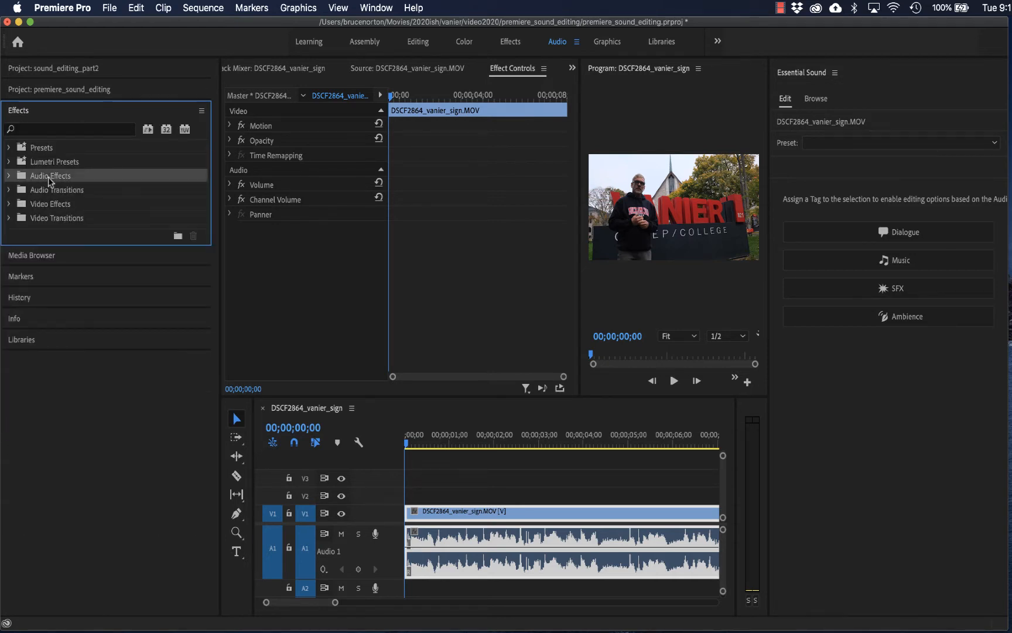
pyautogui.click(9, 176)
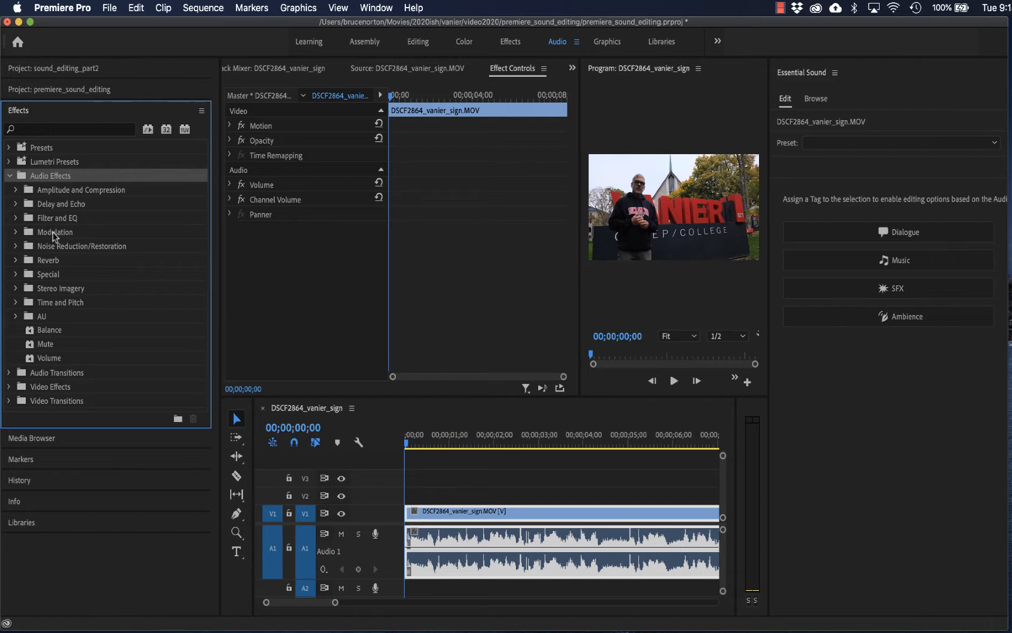
pyautogui.click(15, 247)
pyautogui.click(49, 289)
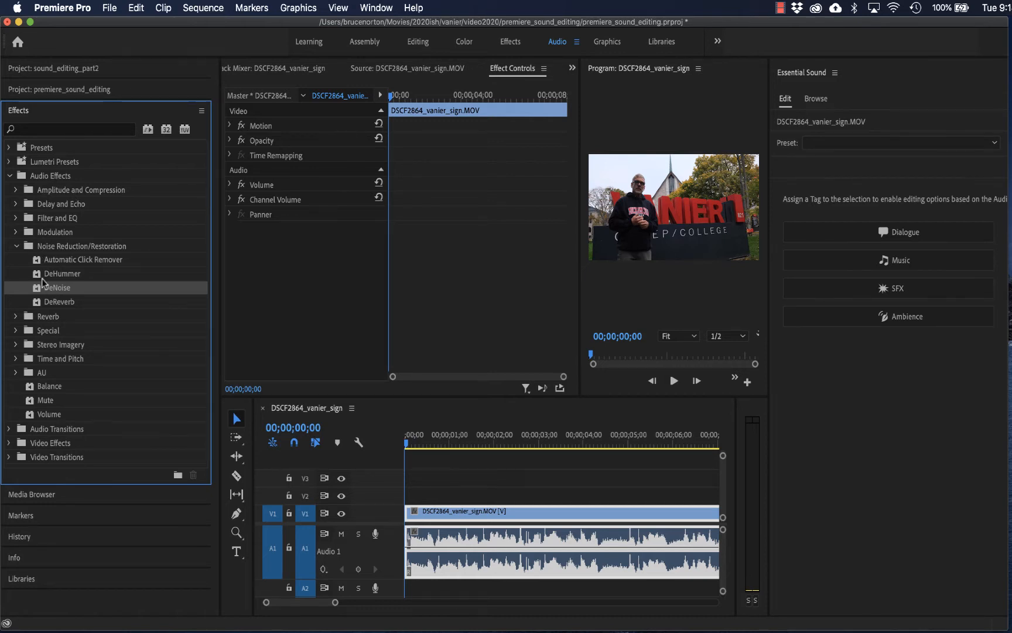
pyautogui.moveTo(46, 288); pyautogui.dragTo(473, 558)
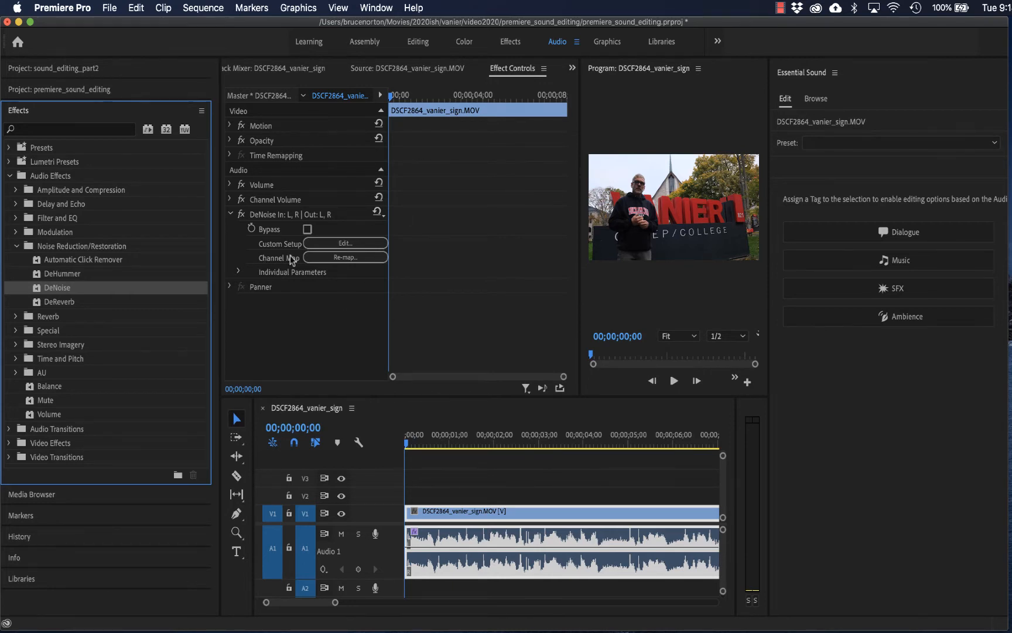
# - Open DeNoise's custom setup, shift its window clear of the effect settings, and play the clip with the default settings
pyautogui.click(325, 245)
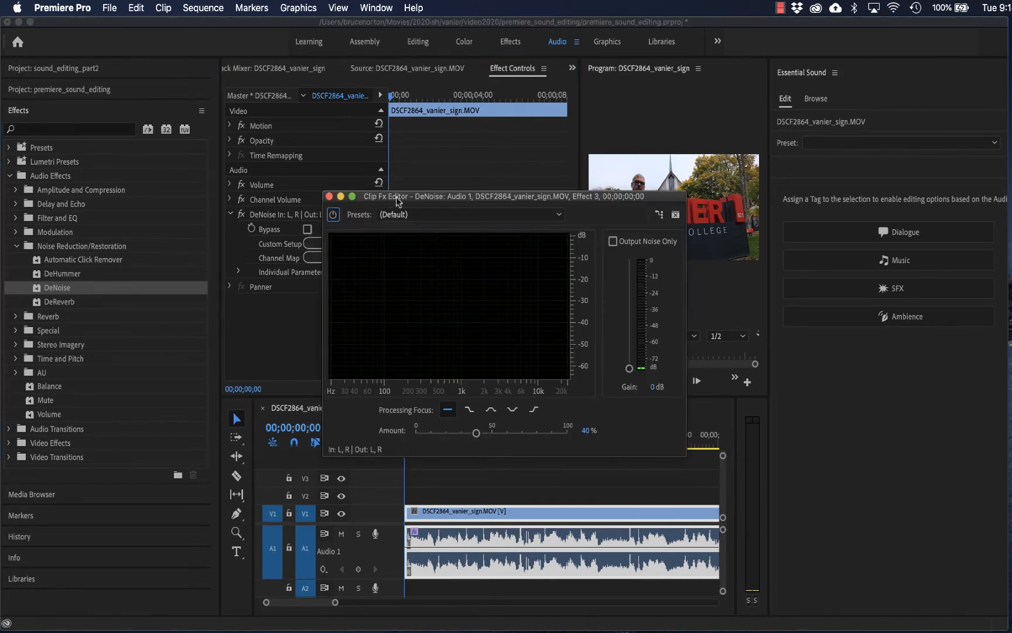
pyautogui.moveTo(396, 196); pyautogui.dragTo(427, 171)
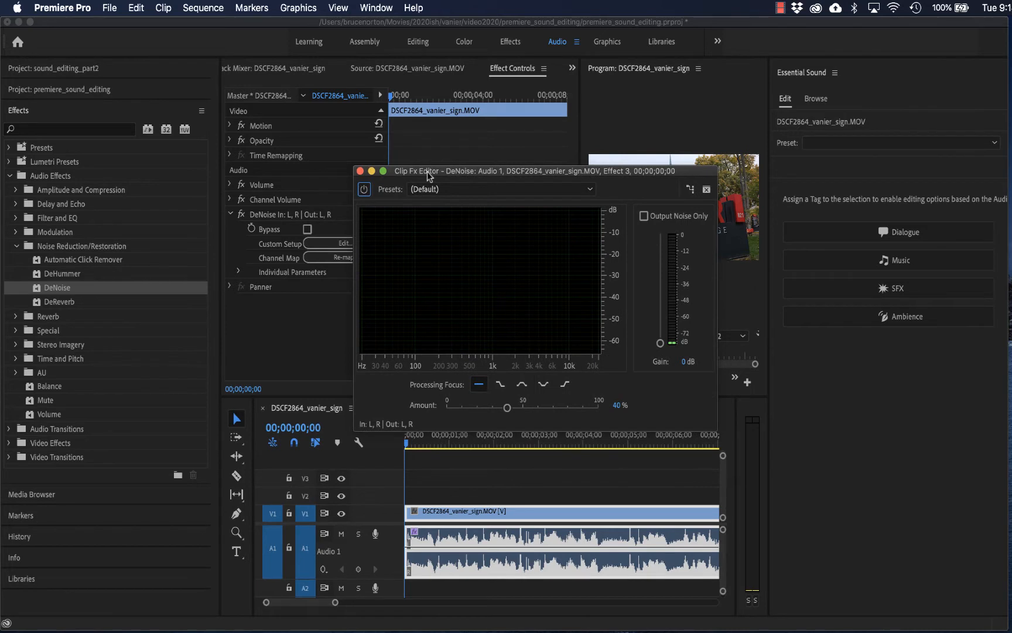
pyautogui.press('space')
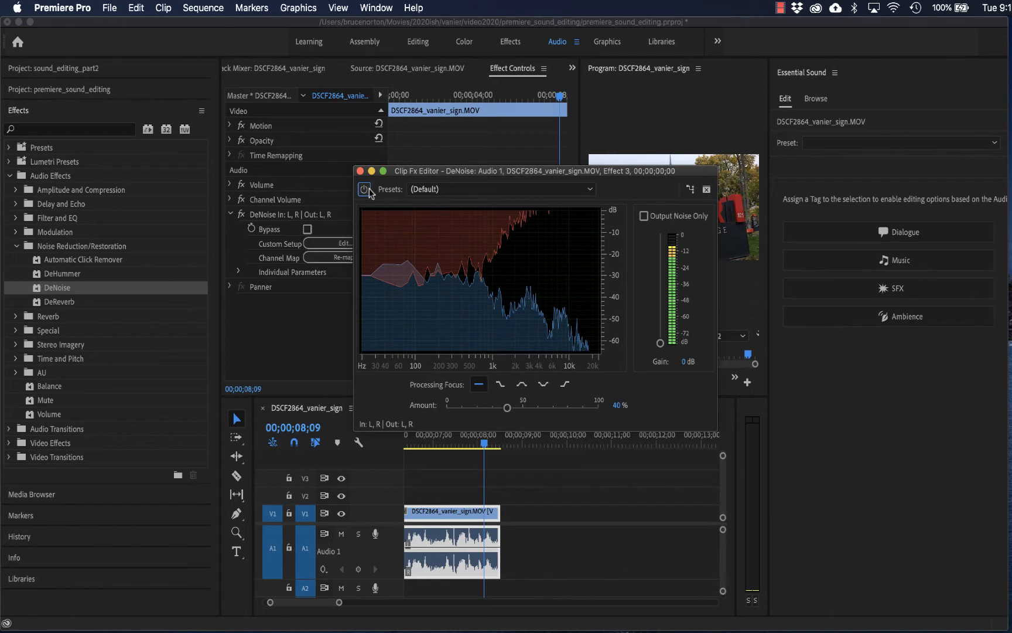
pyautogui.press('space')
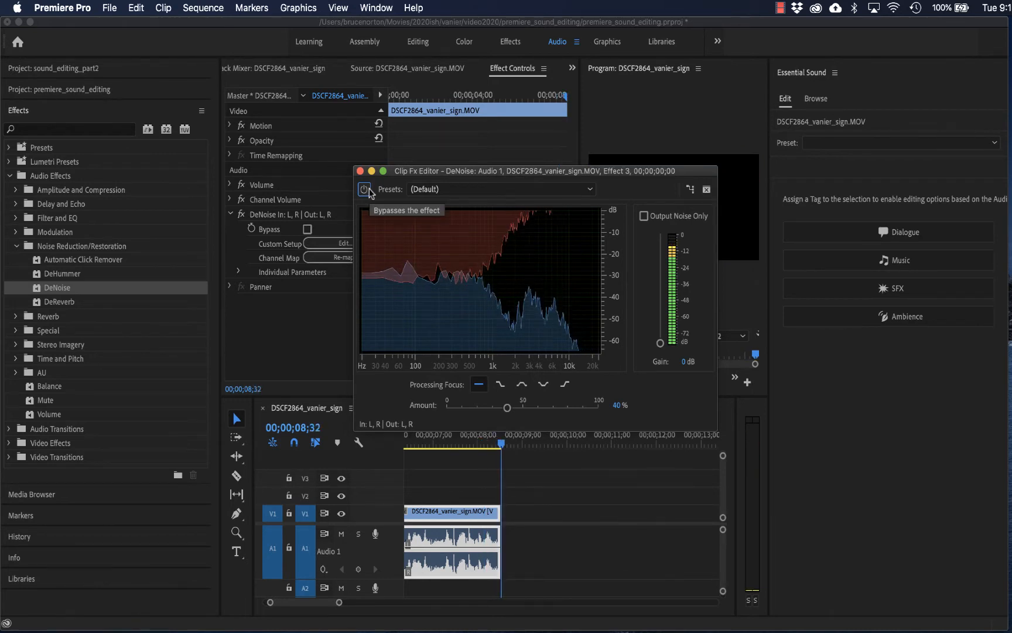
# - Toggle the DeNoise bypass during playback to compare the audio, and raise the noise reduction amount to 100%
pyautogui.click(367, 189)
pyautogui.press('space')
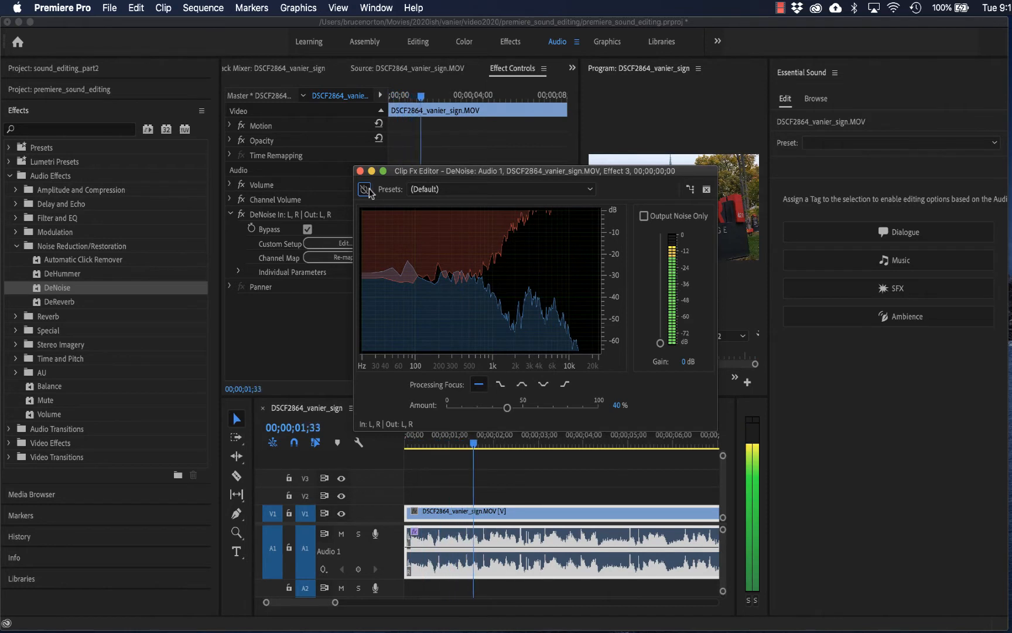
pyautogui.click(368, 189)
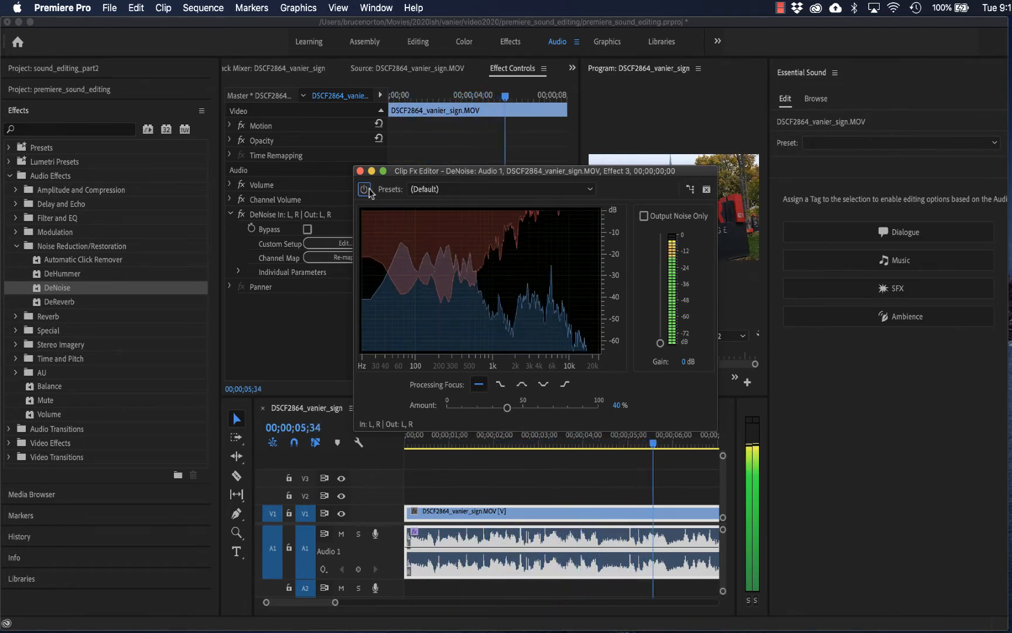
pyautogui.click(368, 190)
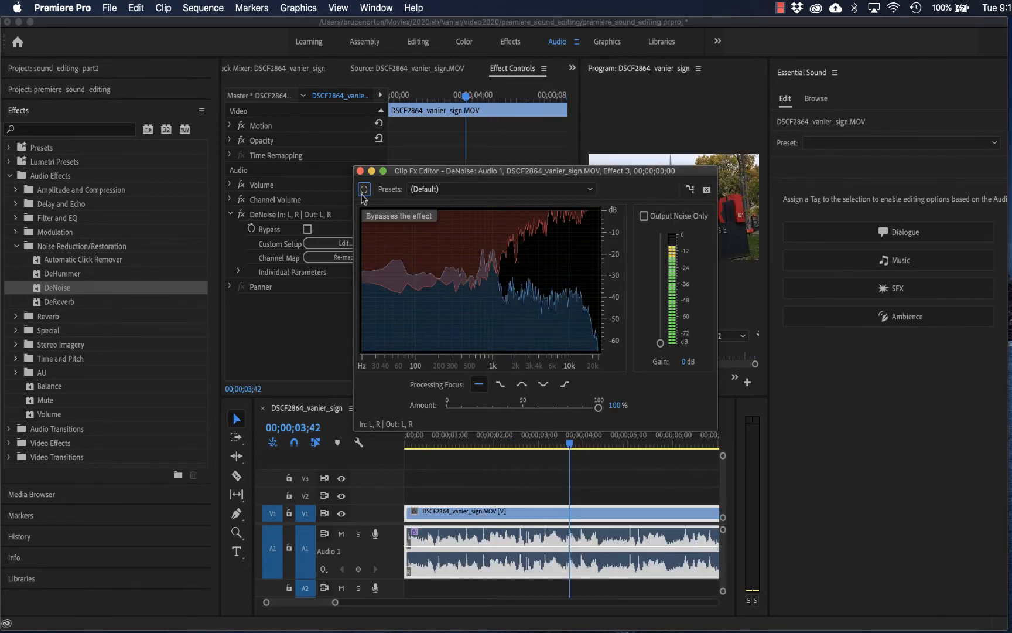
# - Play the clip from the start in the timeline to hear DeNoise at its full amount
pyautogui.click(361, 454)
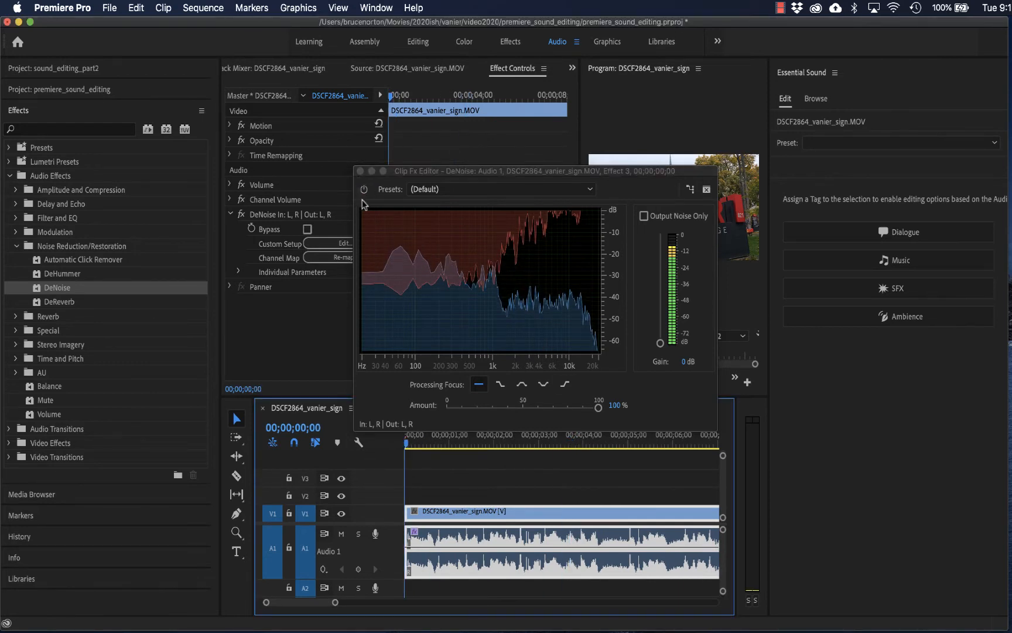
pyautogui.press('space')
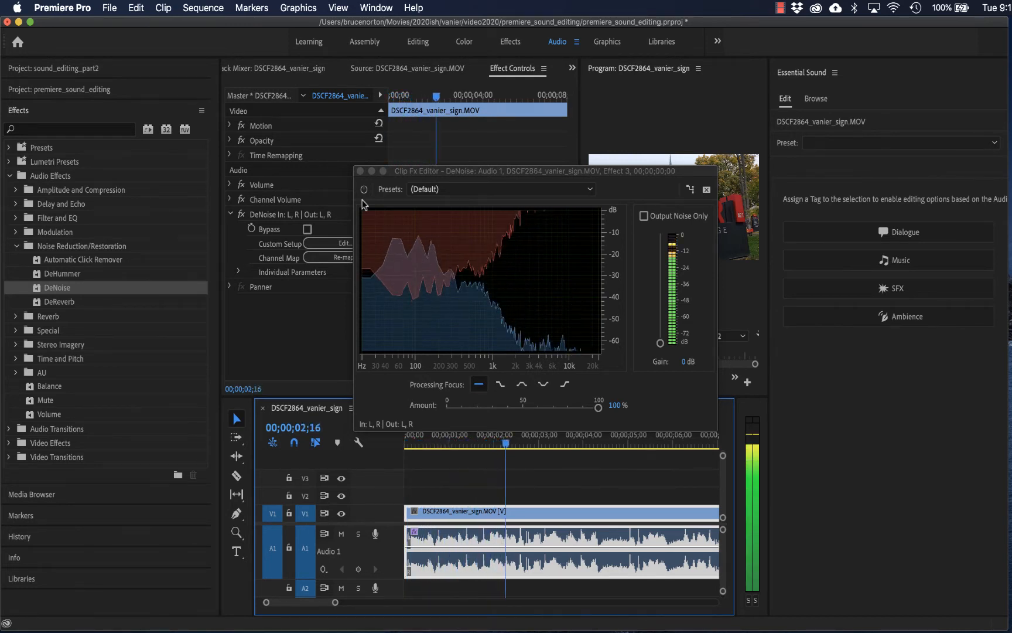
pyautogui.press('space')
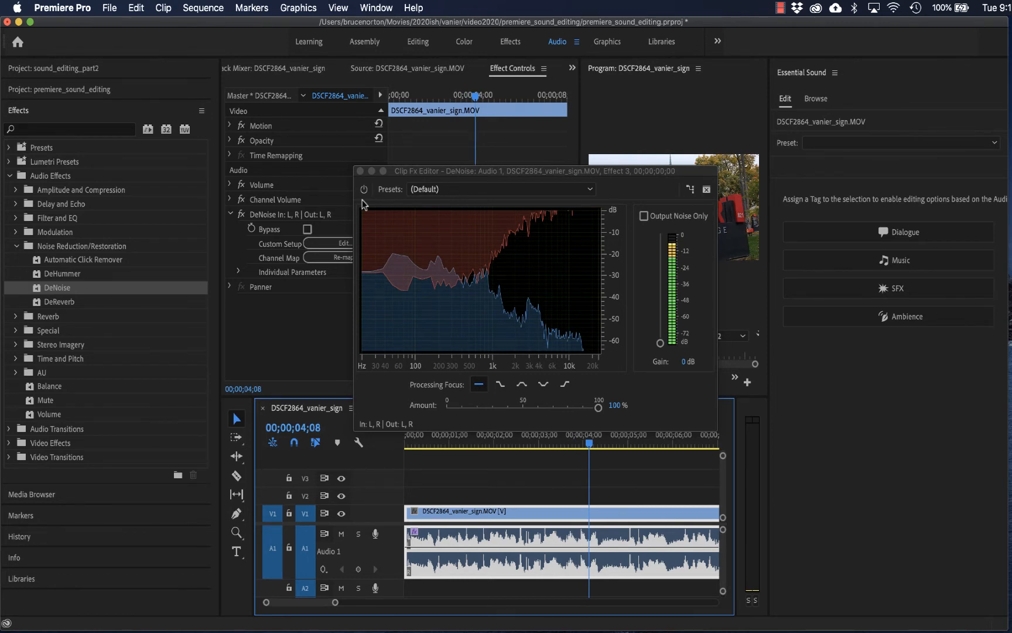
# - Lower the DeNoise amount to 80% and further to 60%, listening to the clip's playback
pyautogui.click(598, 410)
pyautogui.moveTo(598, 410); pyautogui.dragTo(568, 414)
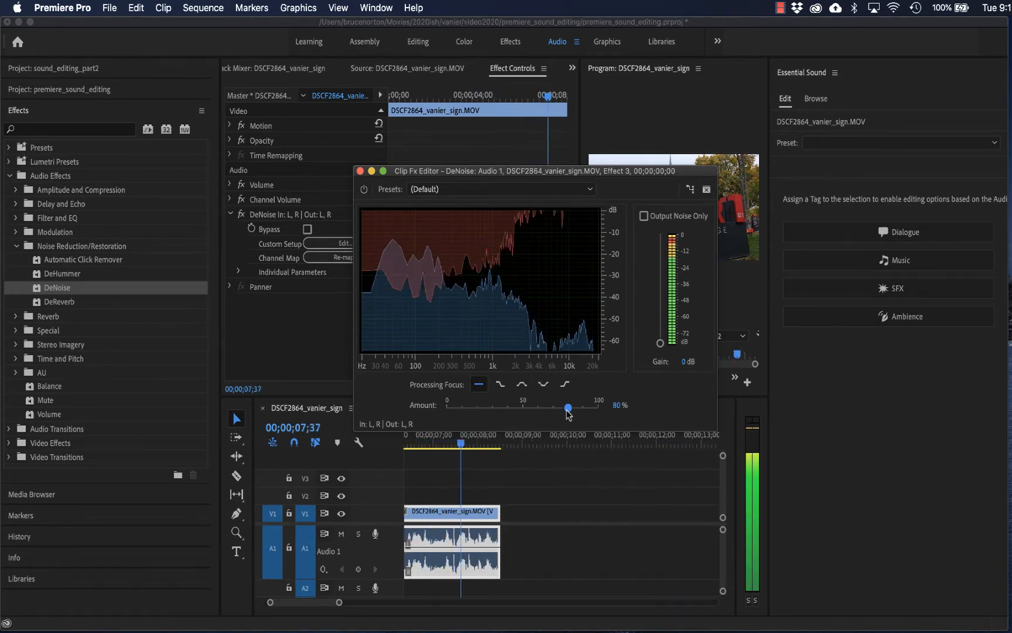
pyautogui.moveTo(567, 411); pyautogui.dragTo(539, 414)
pyautogui.press('space')
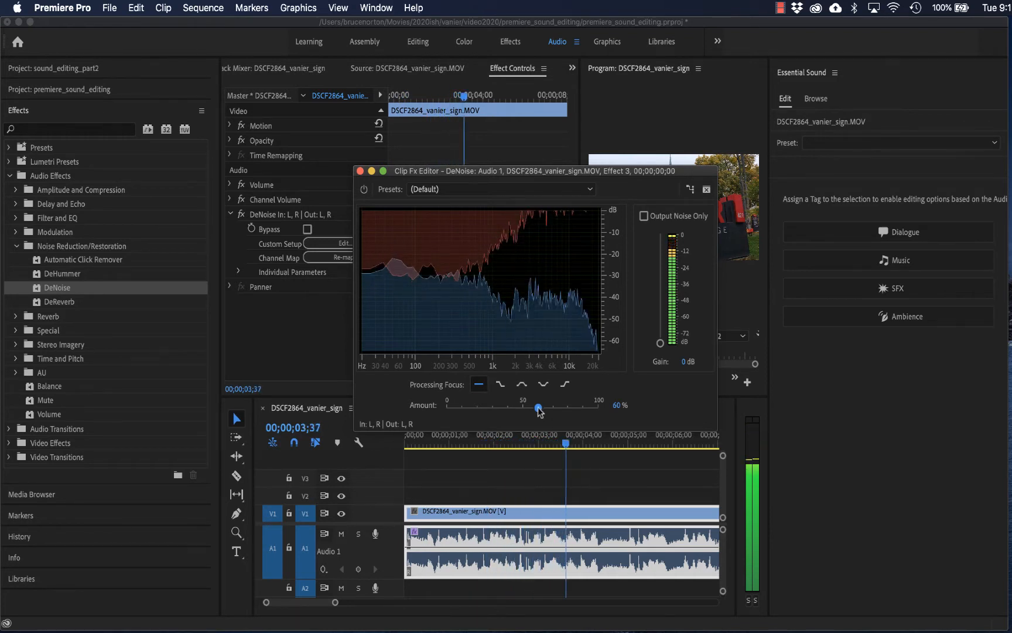
# - Try the DeNoise amount at 20% during playback, settle on 30%, and play the clip again
pyautogui.press('space')
pyautogui.moveTo(539, 410); pyautogui.dragTo(477, 411)
pyautogui.press('space')
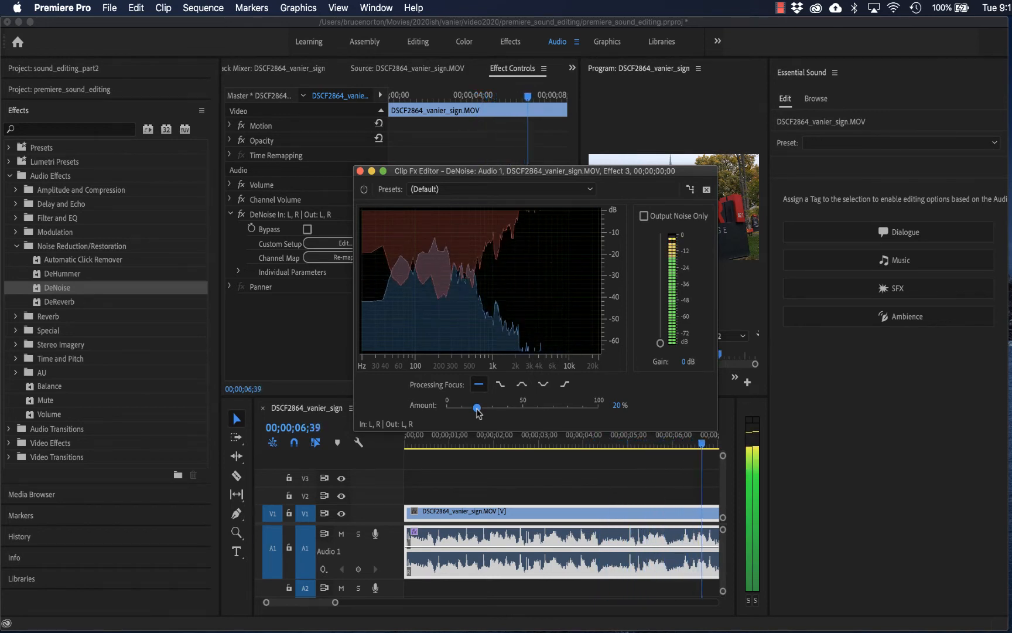
pyautogui.press('space')
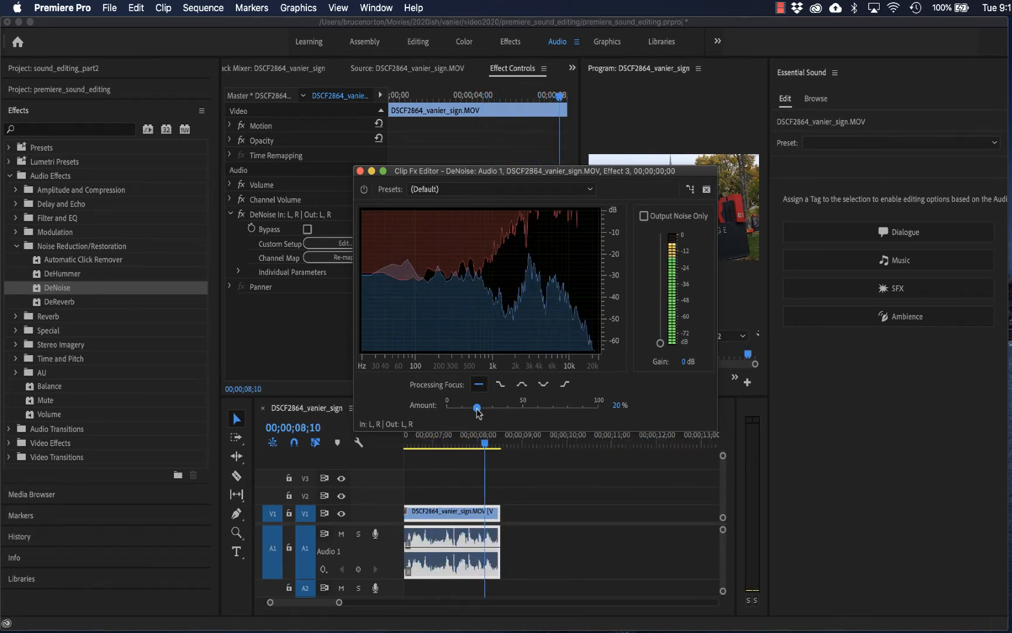
pyautogui.moveTo(478, 412); pyautogui.dragTo(492, 414)
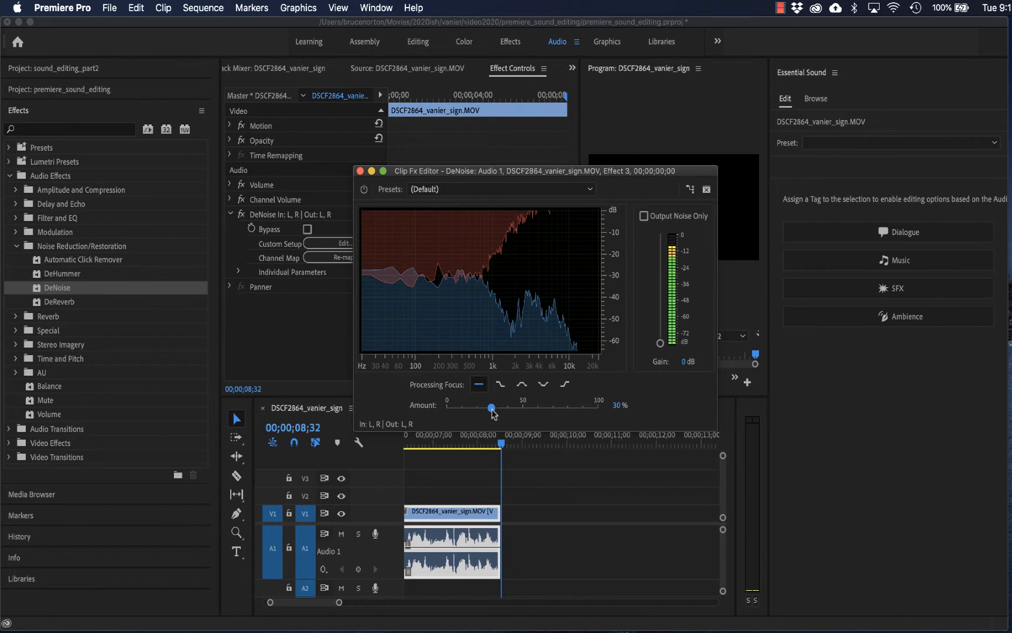
pyautogui.press('space')
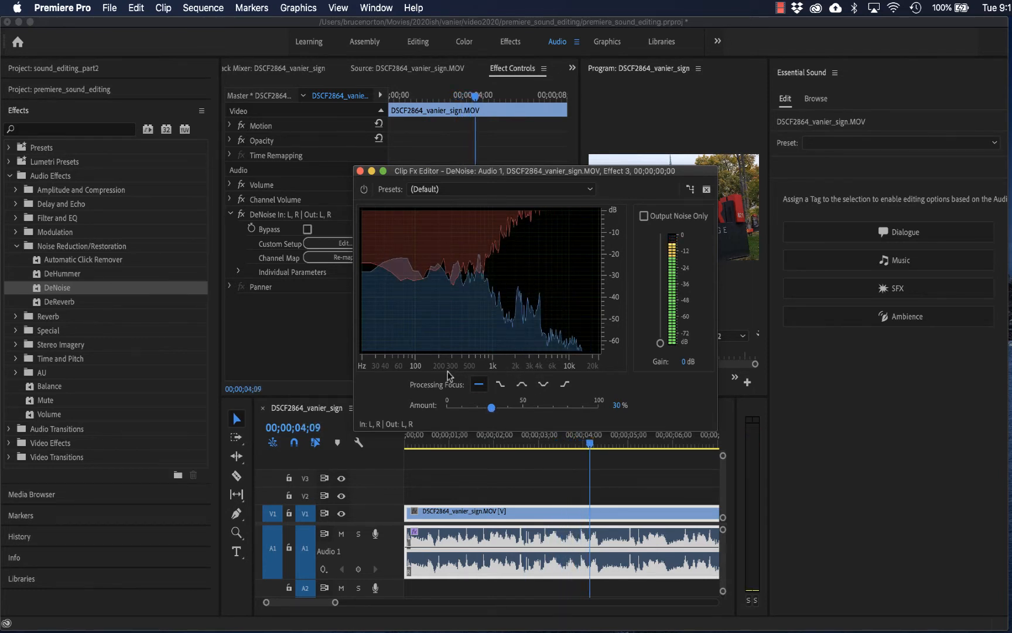
# - Compare DeNoise's processing focus options during playback, including mid frequencies and the flat curve, and choose the curve that dips in the middle
pyautogui.click(508, 385)
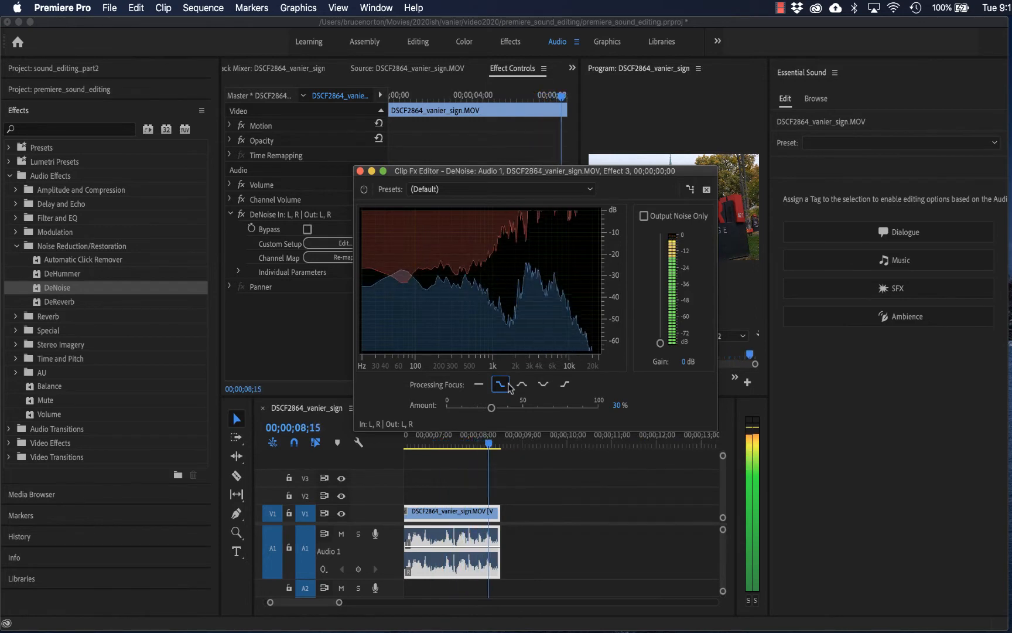
pyautogui.click(522, 385)
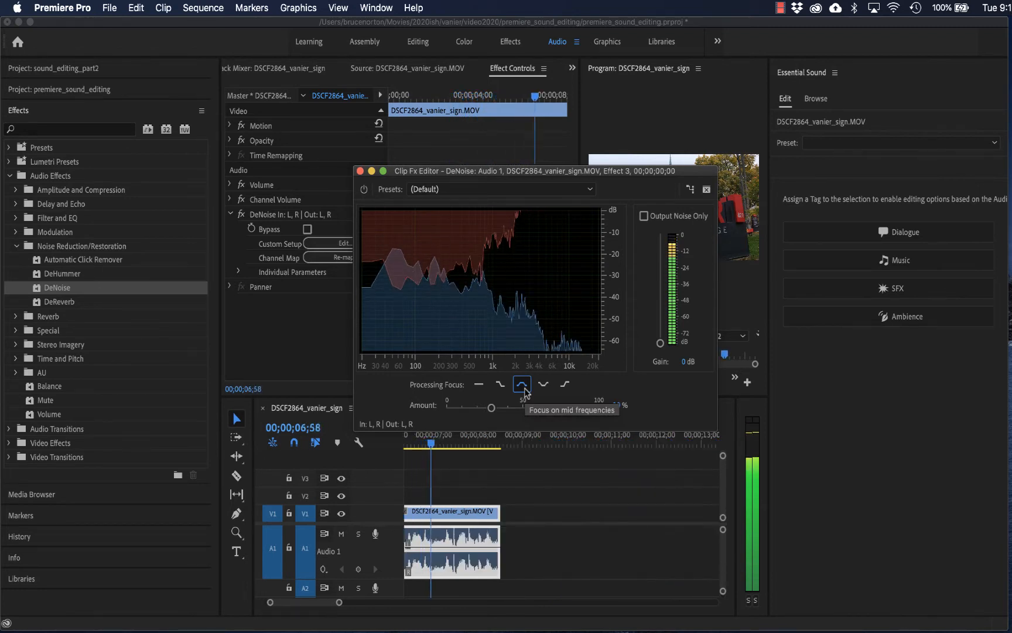
pyautogui.click(543, 385)
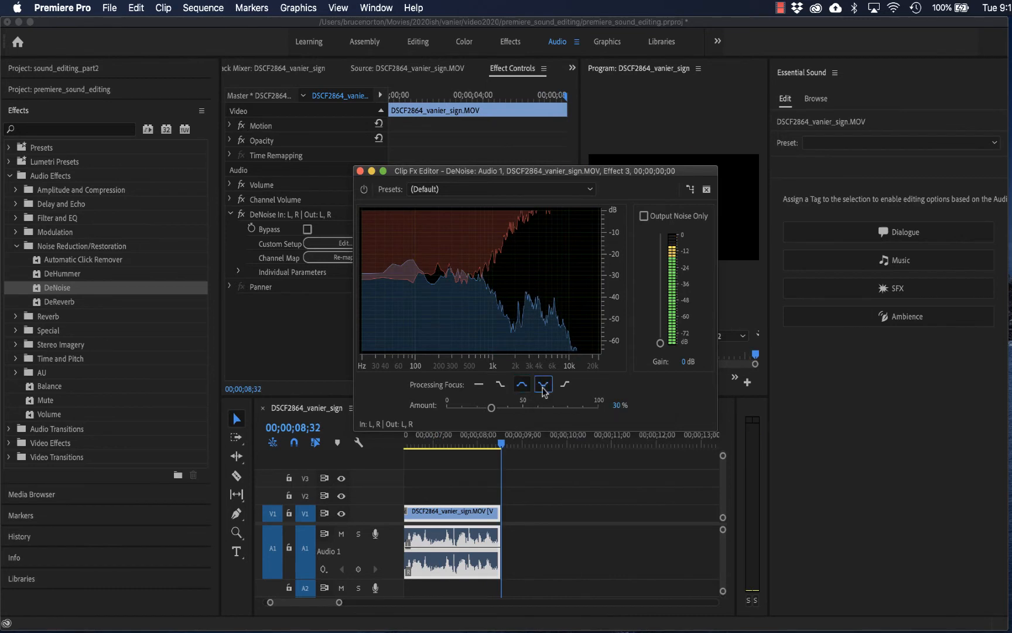
pyautogui.press('space')
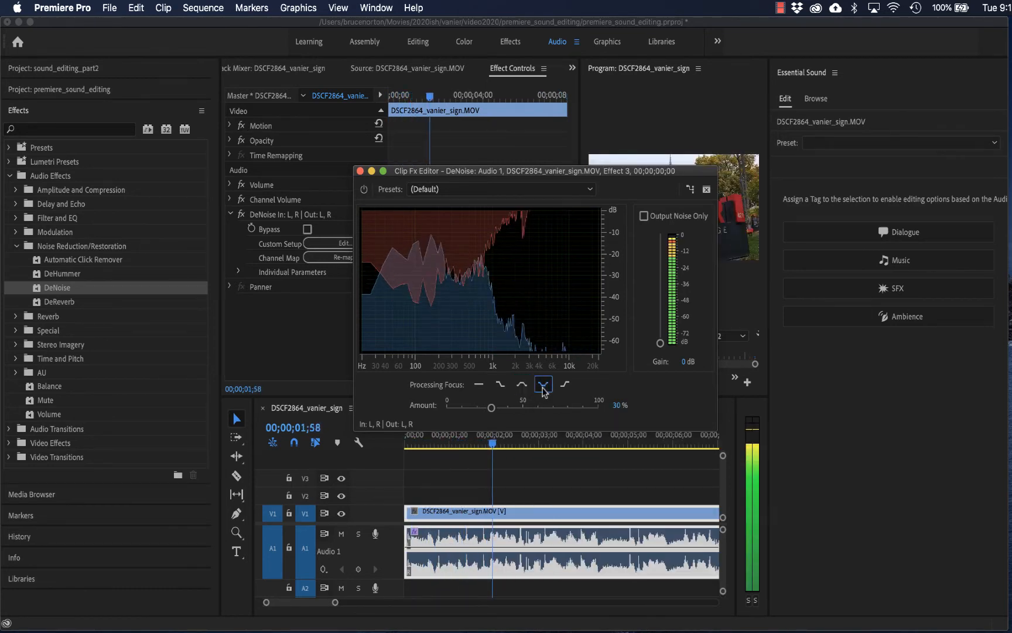
pyautogui.click(483, 390)
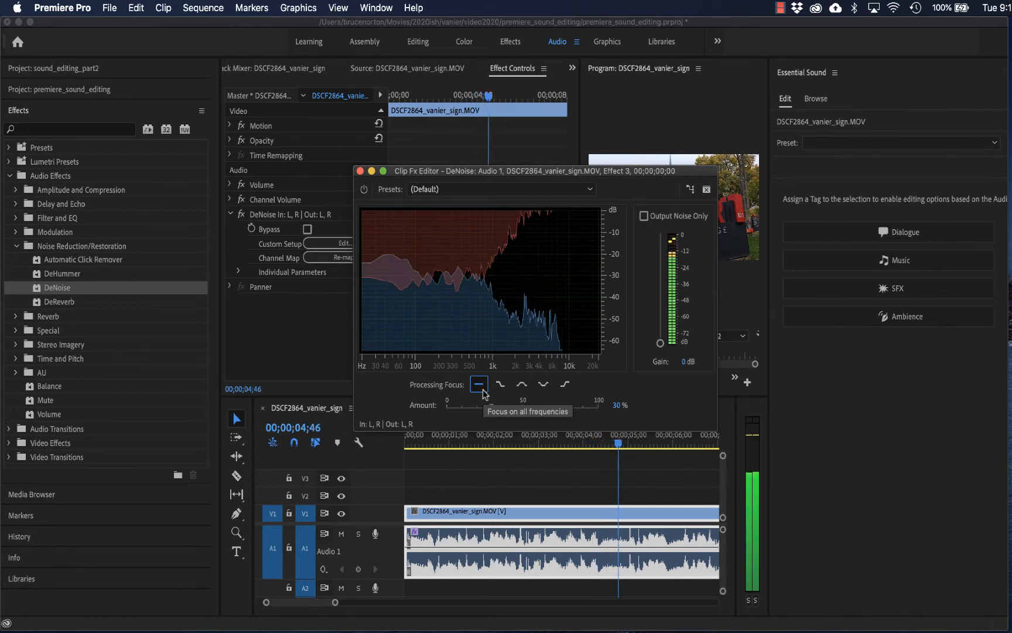
pyautogui.click(544, 384)
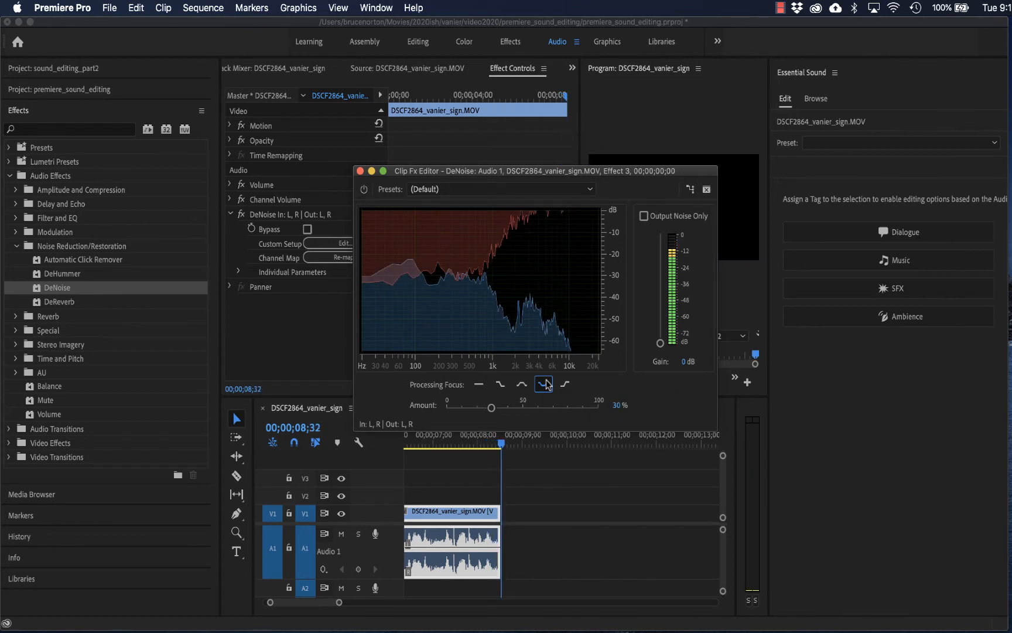
# - Enable Output Noise Only, play the clip to hear the removed noise, and raise the DeNoise amount to about 80%
pyautogui.click(645, 217)
pyautogui.press('space')
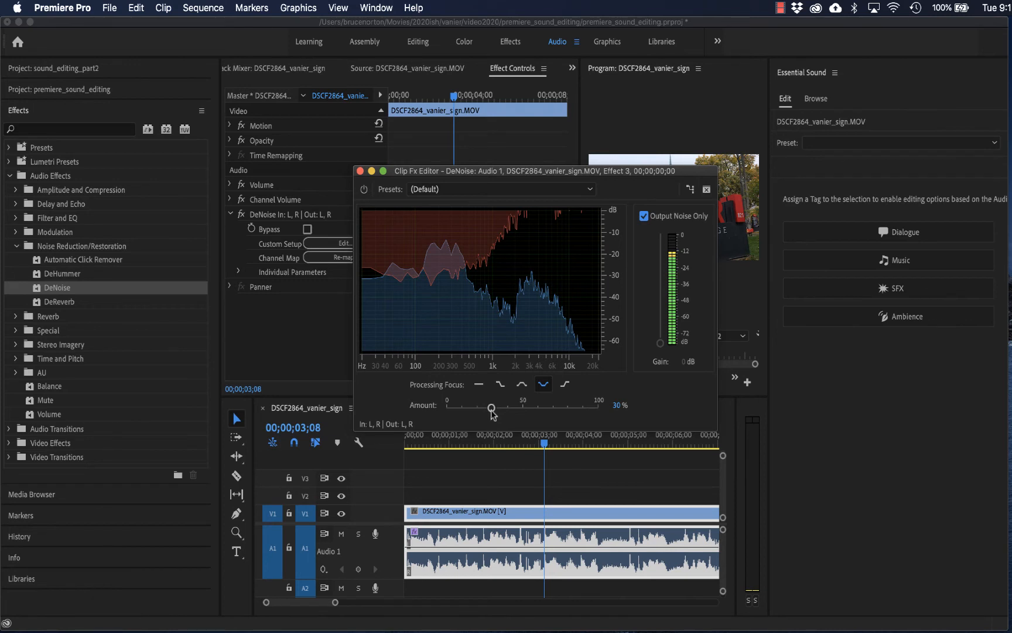
pyautogui.moveTo(492, 412); pyautogui.dragTo(568, 415)
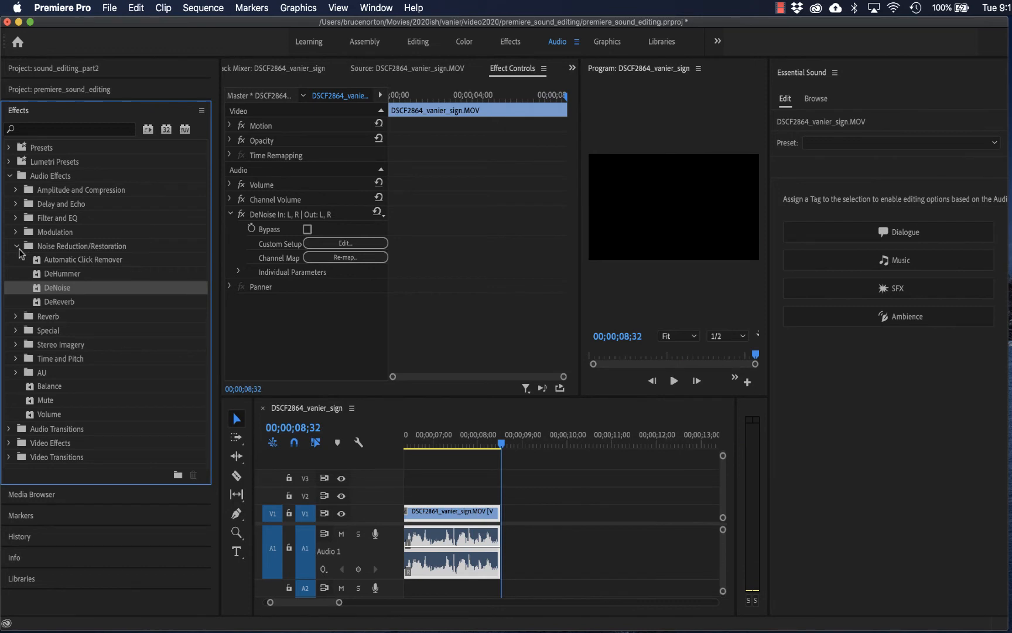
# - Apply the Parametric Equalizer from the Filter and EQ audio effects to the selected clip
pyautogui.click(18, 247)
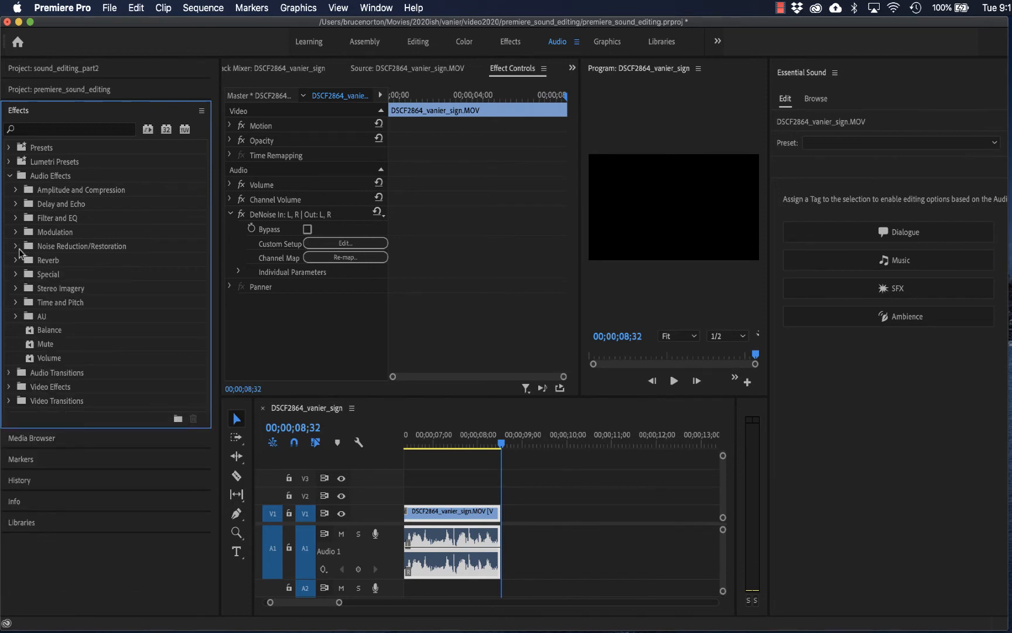
pyautogui.click(18, 217)
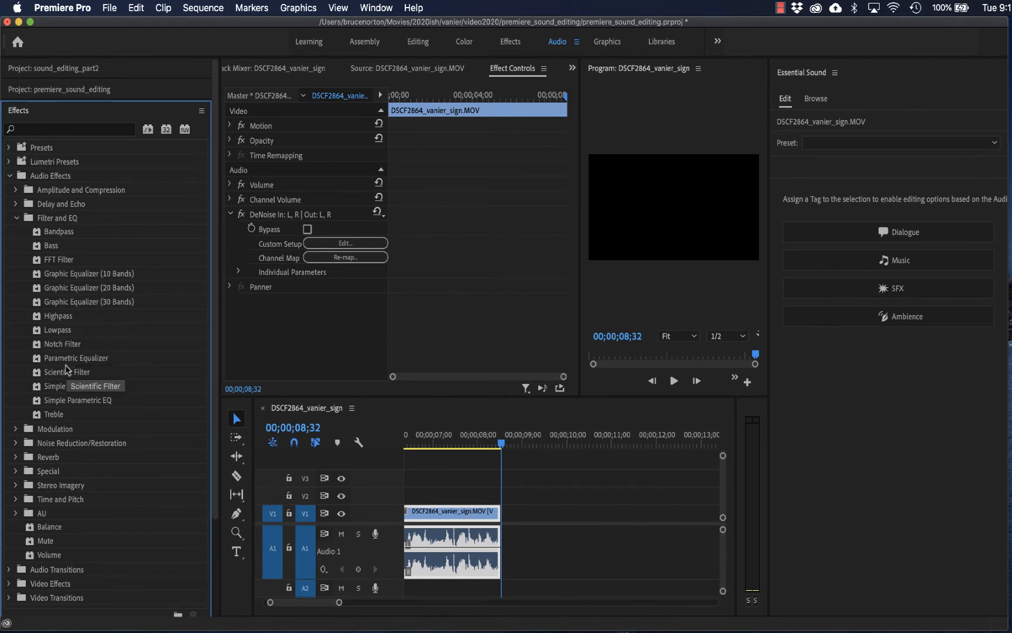
pyautogui.doubleClick(66, 359)
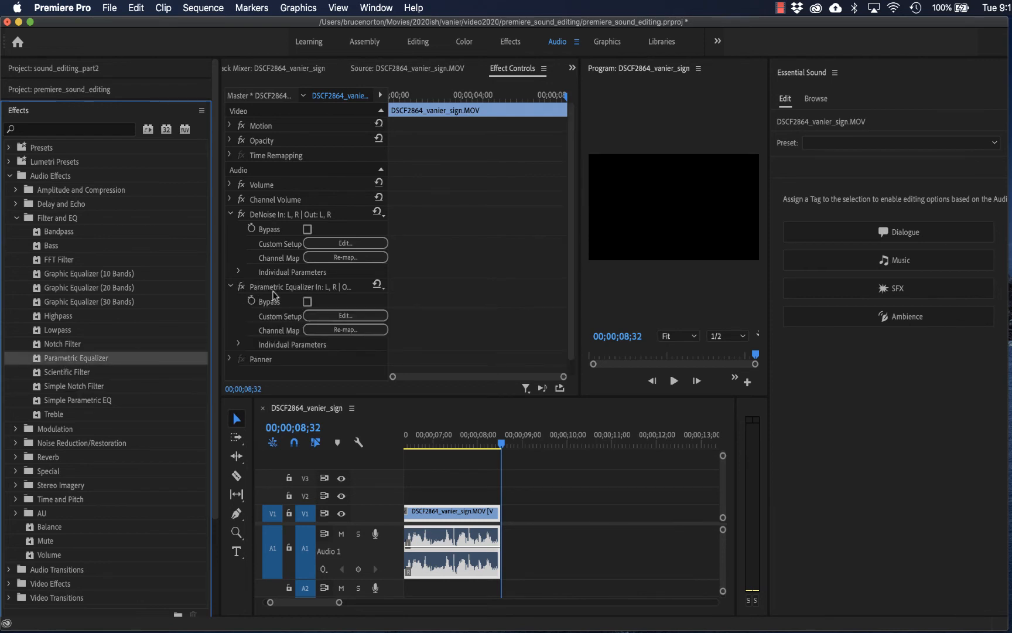
# - Collapse the DeNoise settings, open the Parametric Equalizer's custom setup, and play the clip to view its frequency spectrum
pyautogui.click(231, 214)
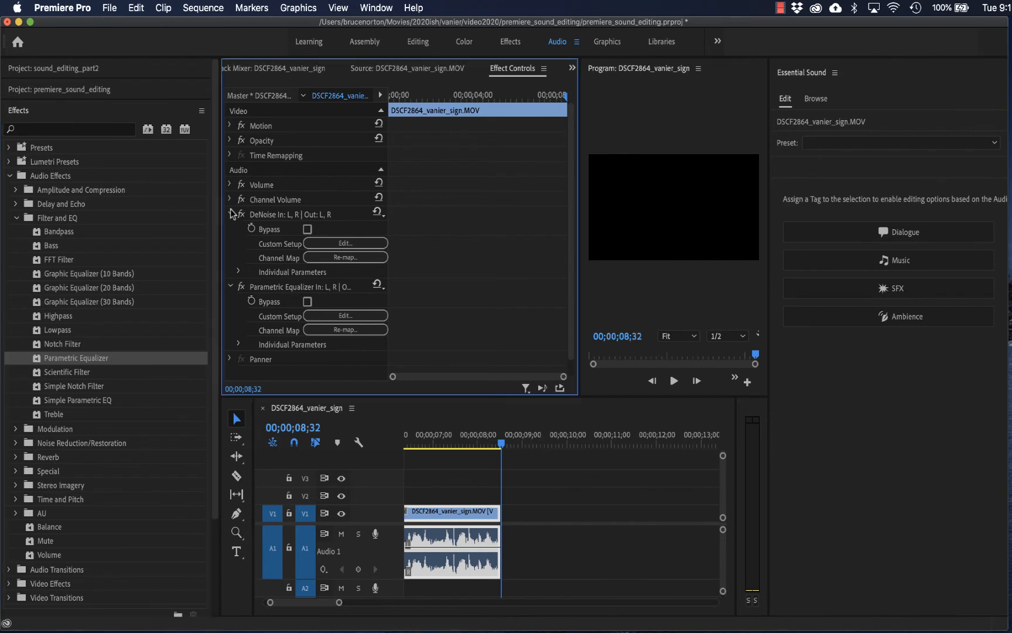
pyautogui.click(328, 258)
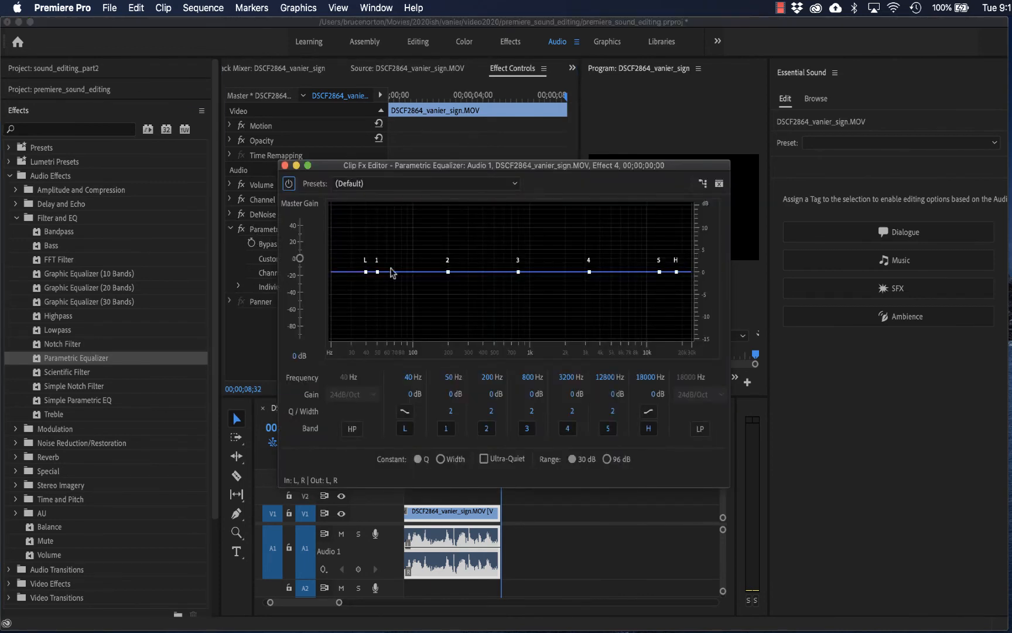
pyautogui.press('space')
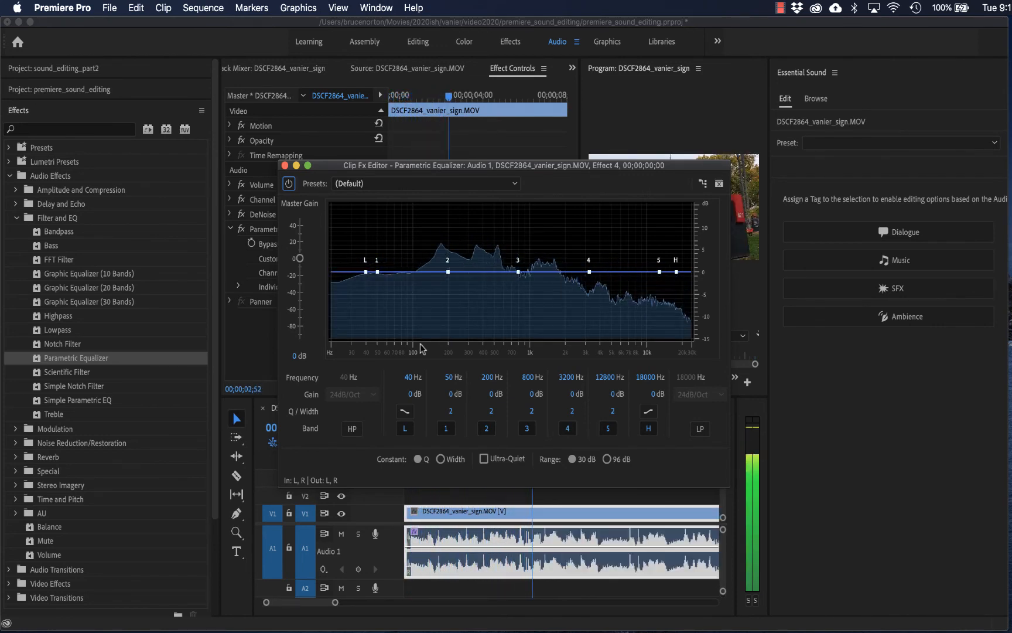
# - Close the Parametric Equalizer editor and bypass the DeNoise effect through its custom setup
pyautogui.click(261, 216)
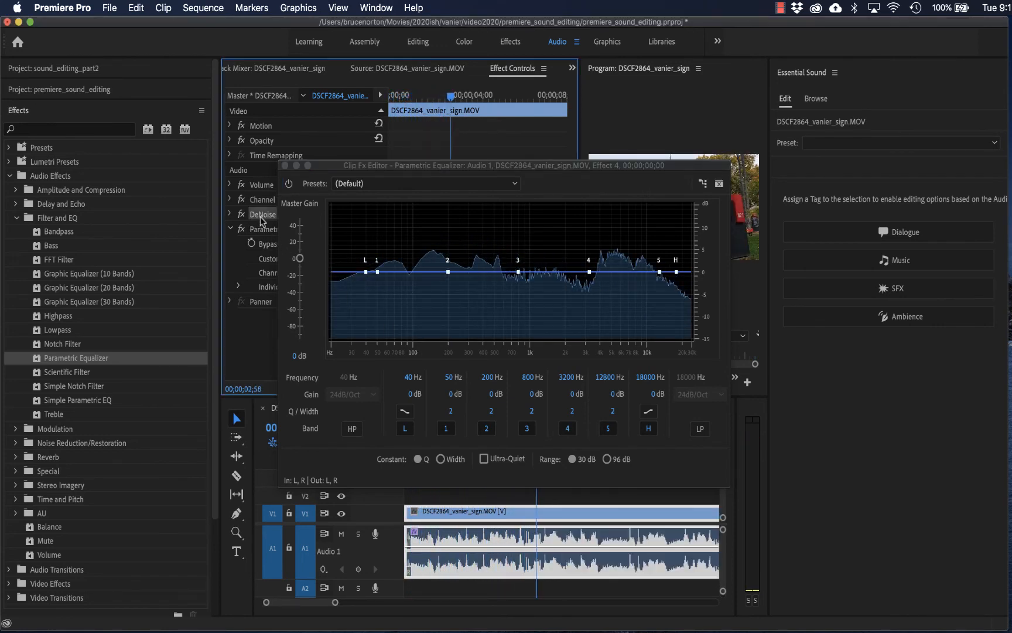
pyautogui.click(233, 214)
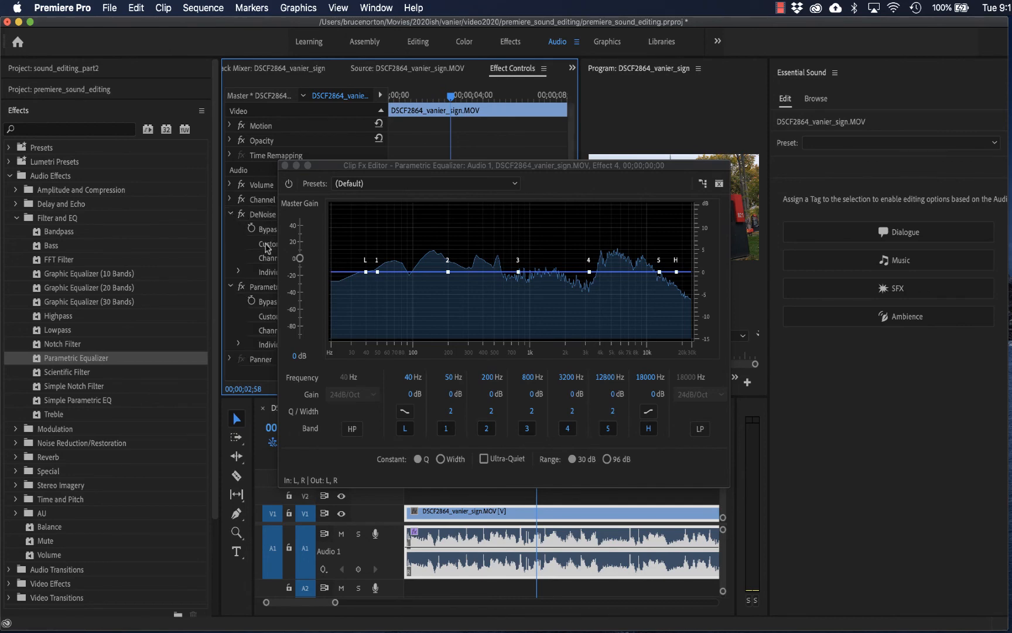
pyautogui.click(285, 166)
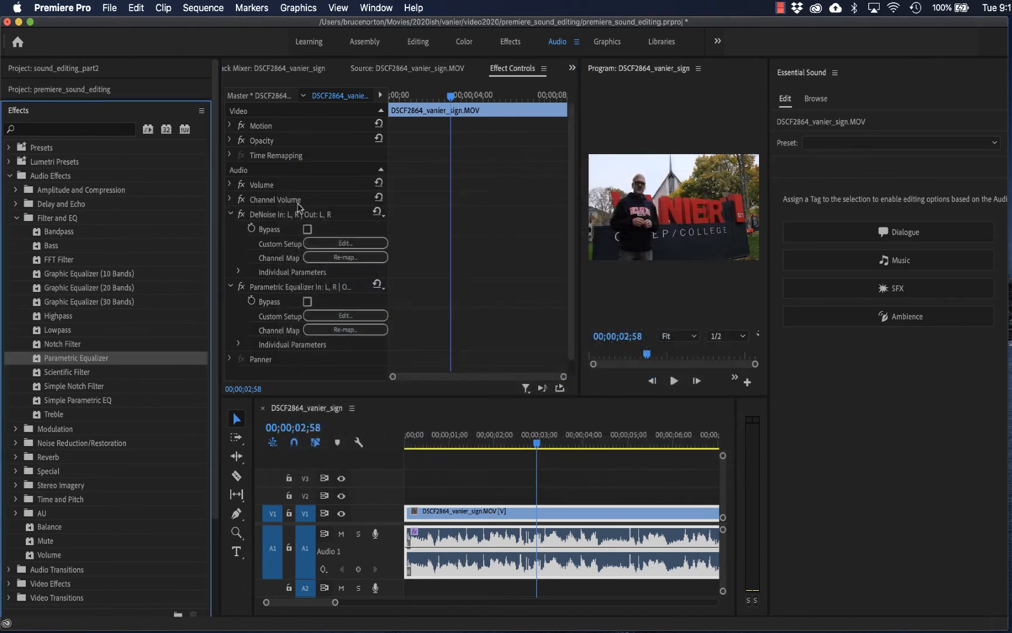
pyautogui.click(323, 243)
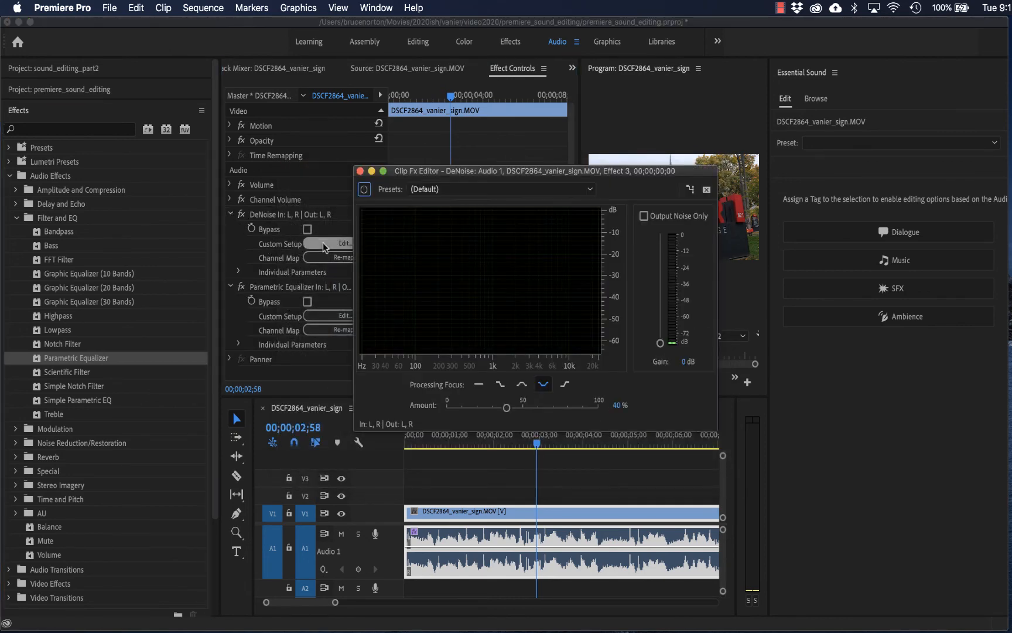
pyautogui.click(364, 190)
pyautogui.click(360, 171)
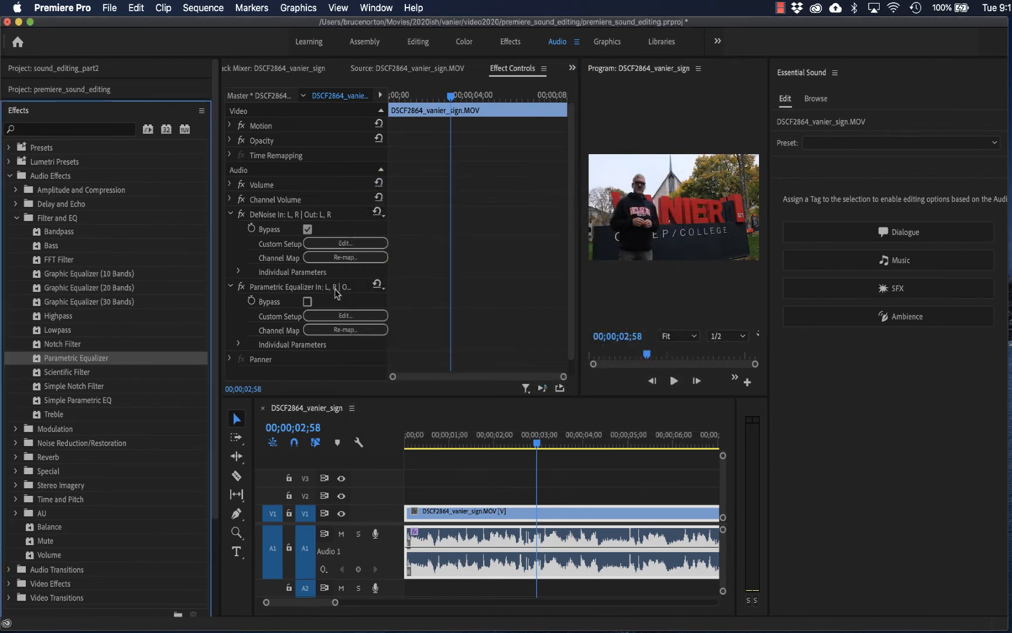
# - Shape the Parametric Equalizer's curve while auditioning the clip, setting the low shelf to -15 dB at 38 Hz and pulling the high shelf down
pyautogui.click(340, 315)
pyautogui.press('space')
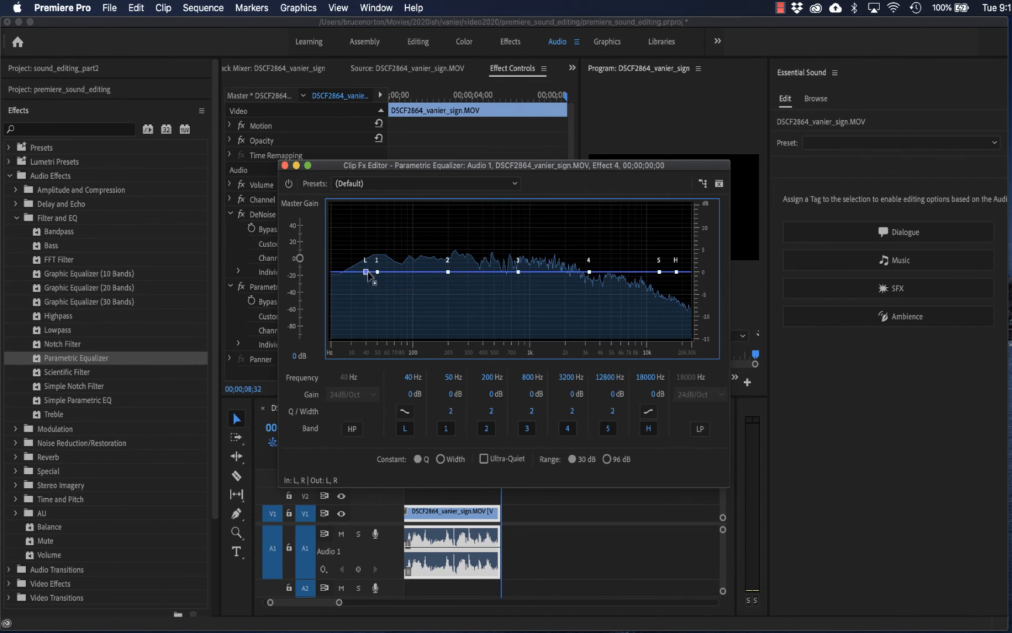
pyautogui.moveTo(366, 272); pyautogui.dragTo(370, 353)
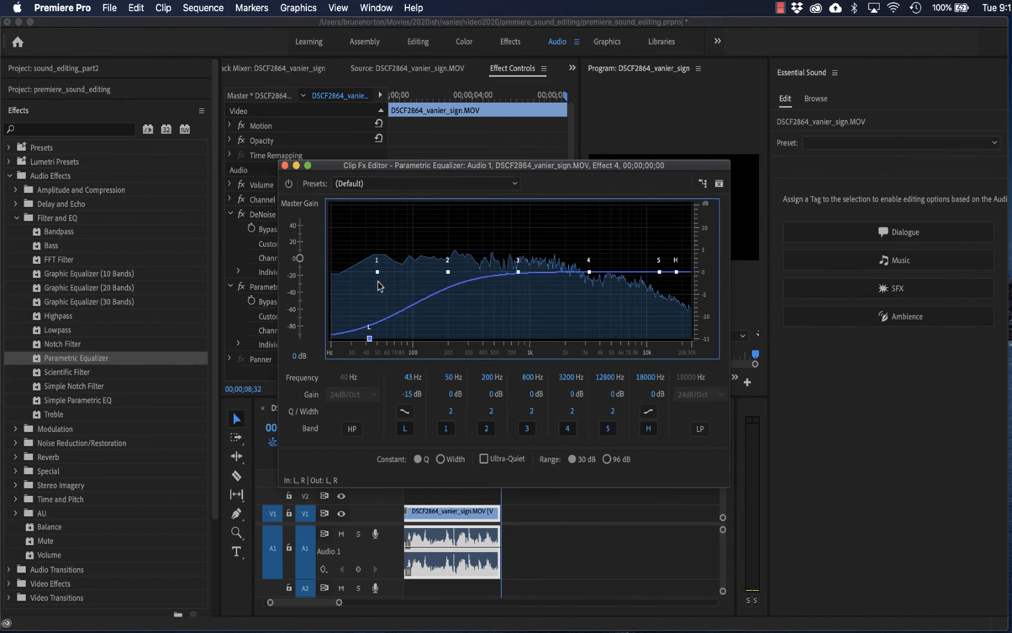
pyautogui.moveTo(370, 340); pyautogui.dragTo(401, 347)
pyautogui.press('space')
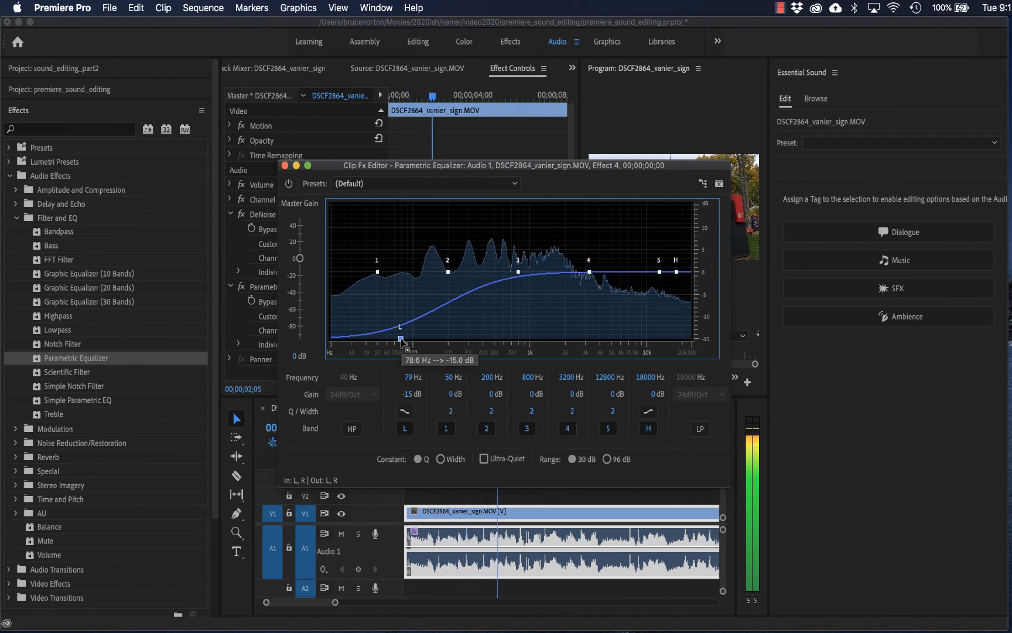
pyautogui.moveTo(400, 340); pyautogui.dragTo(363, 368)
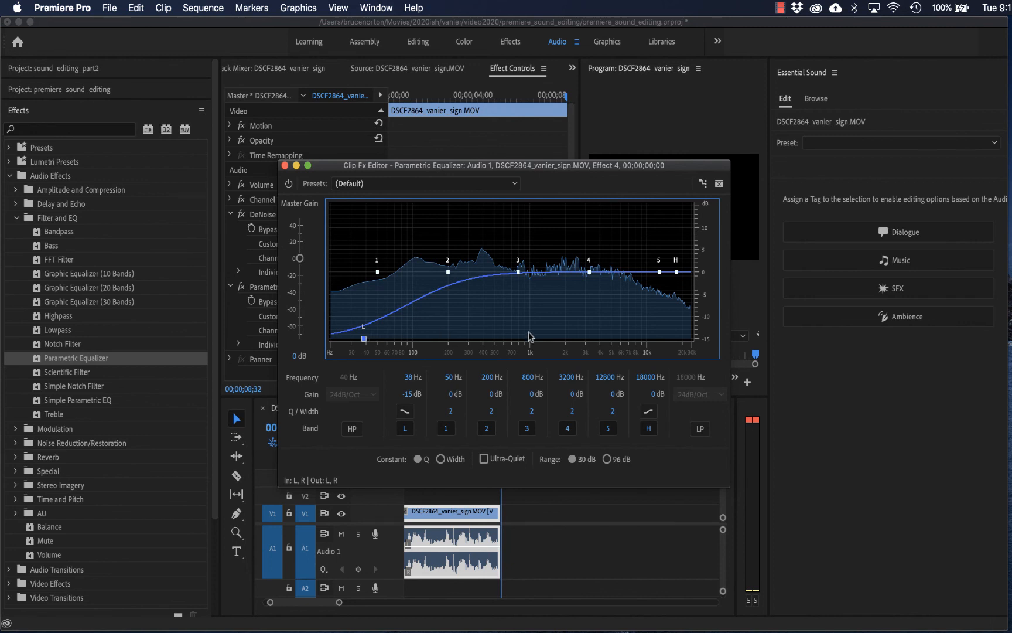
pyautogui.moveTo(677, 272); pyautogui.dragTo(639, 365)
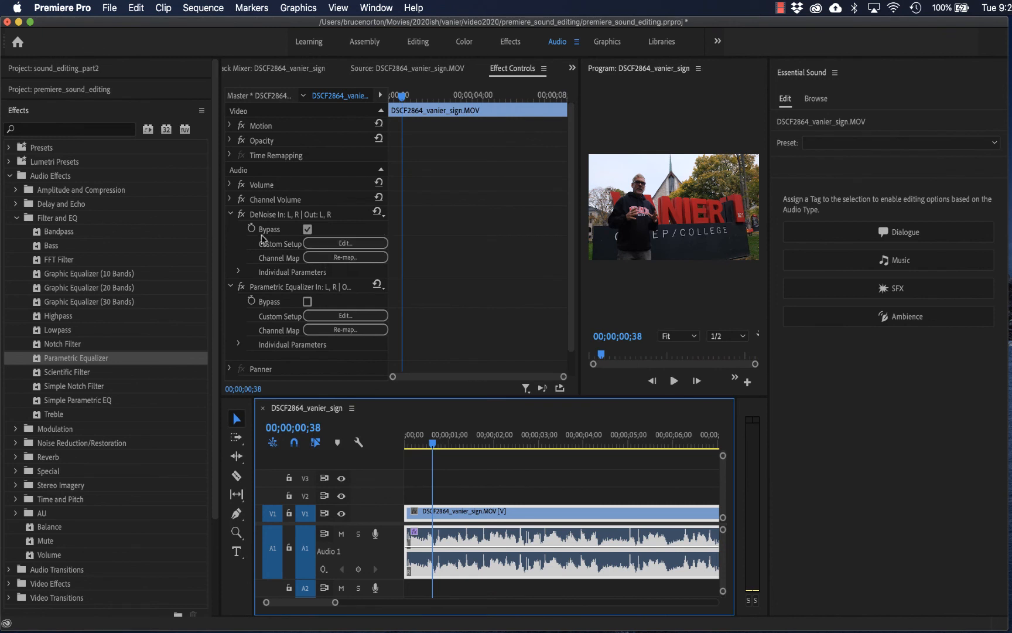
# - Re-enable DeNoise in its custom setup and play the clip to hear it combined with the Parametric Equalizer
pyautogui.click(331, 244)
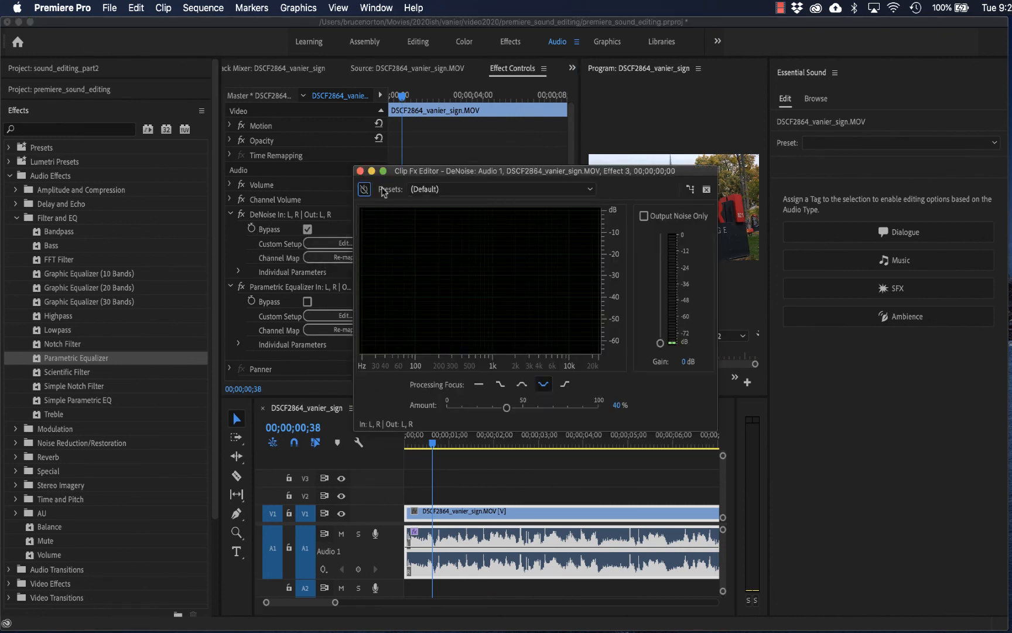
pyautogui.click(364, 190)
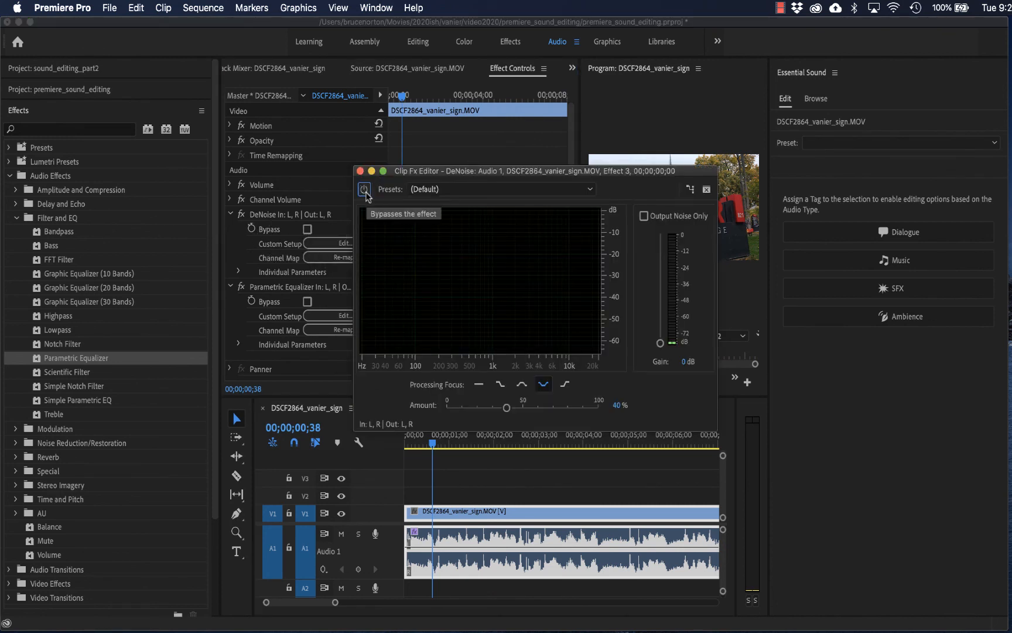
pyautogui.press('space')
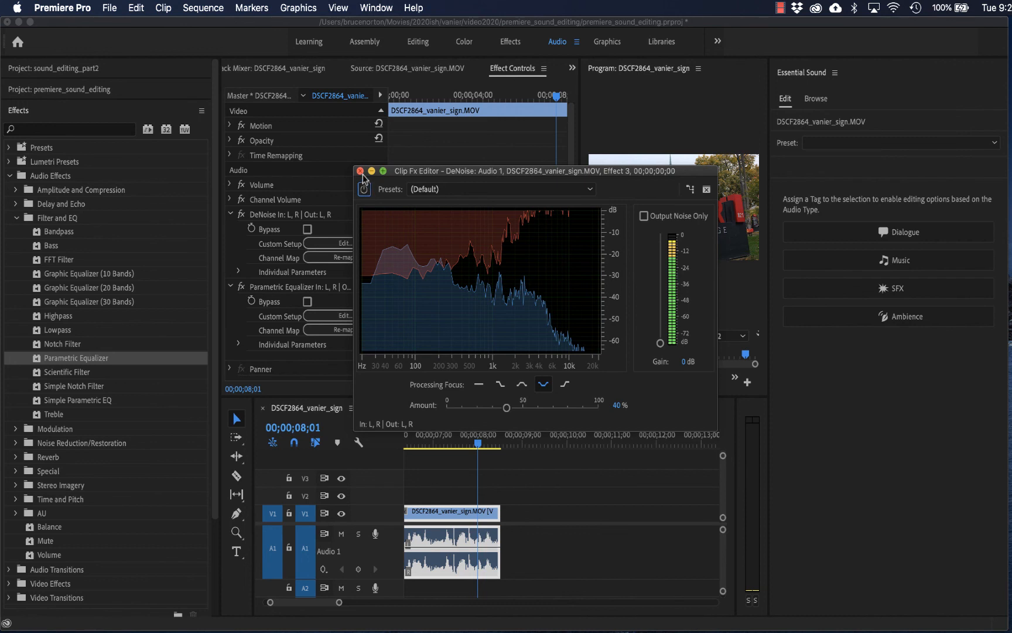
pyautogui.click(361, 171)
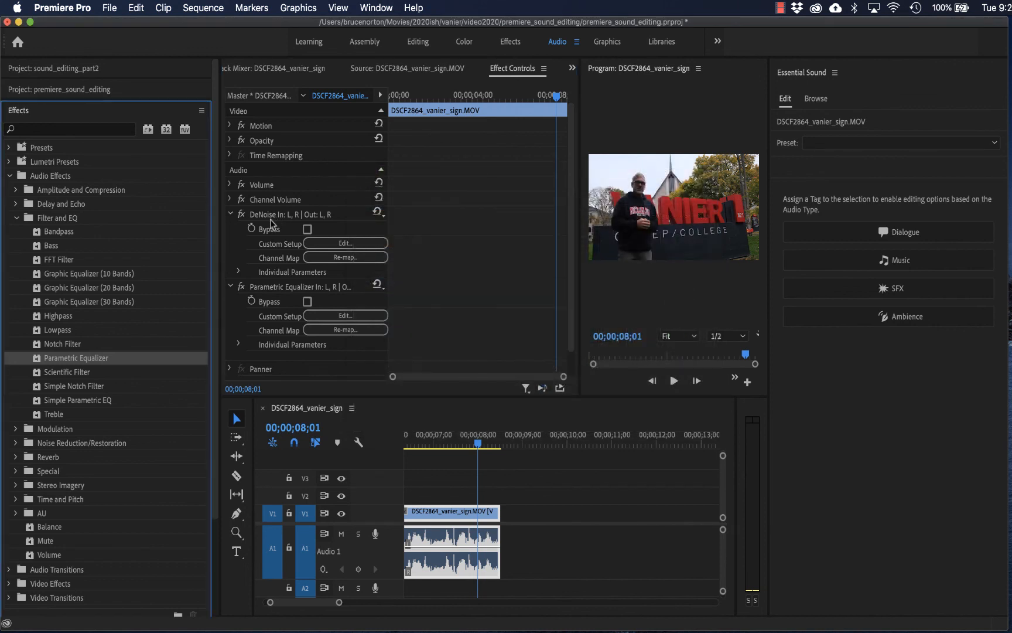